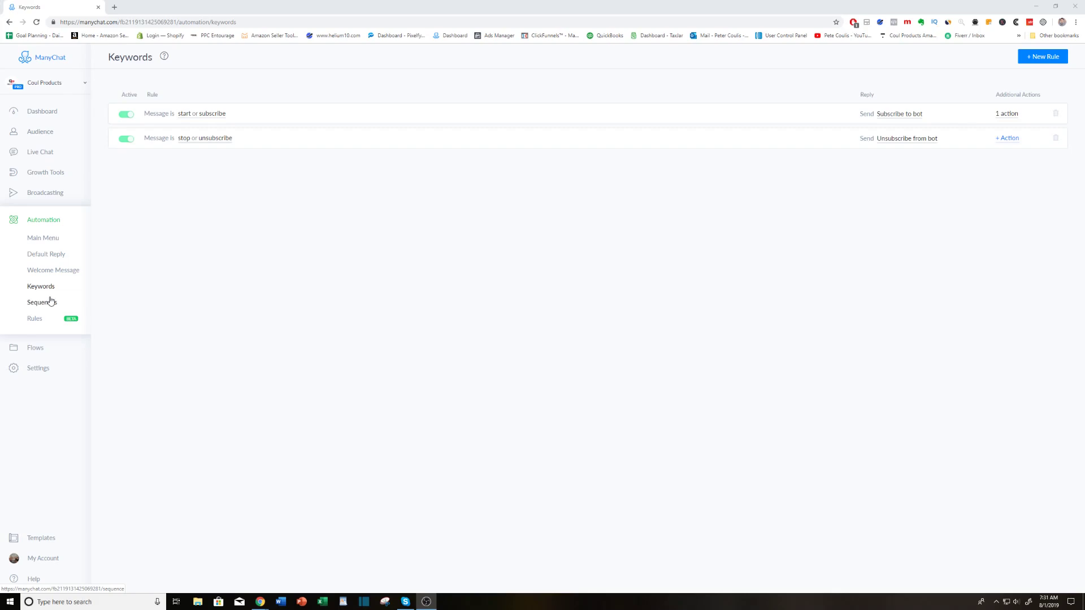
# Create a new keyword rule that triggers when the message is "Flashlight".
pyautogui.click(1035, 62)
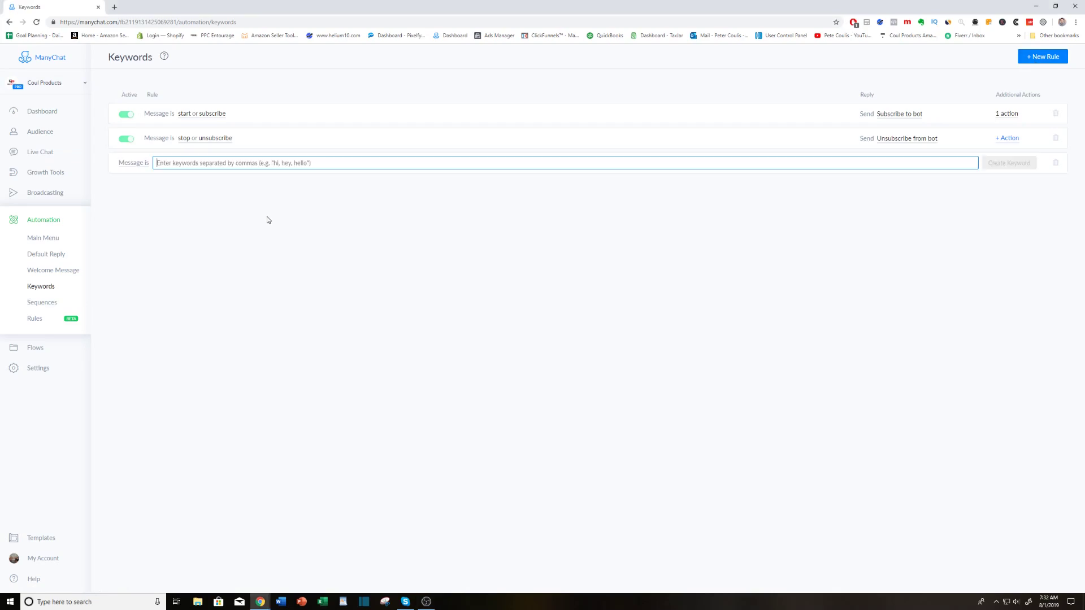
pyautogui.write('Fl')
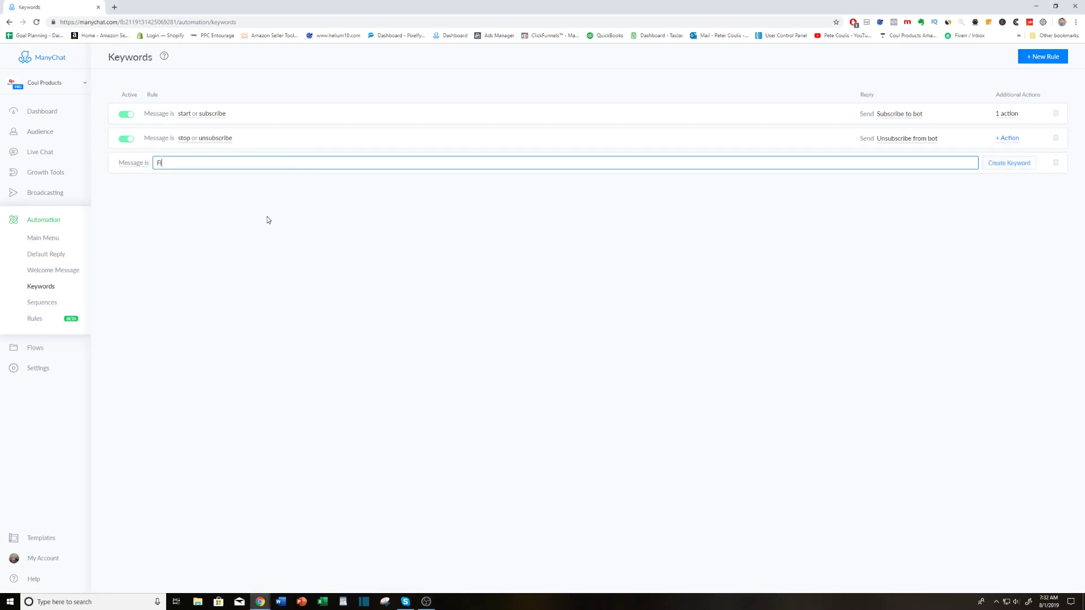
pyautogui.write('ashlight')
pyautogui.click(269, 215)
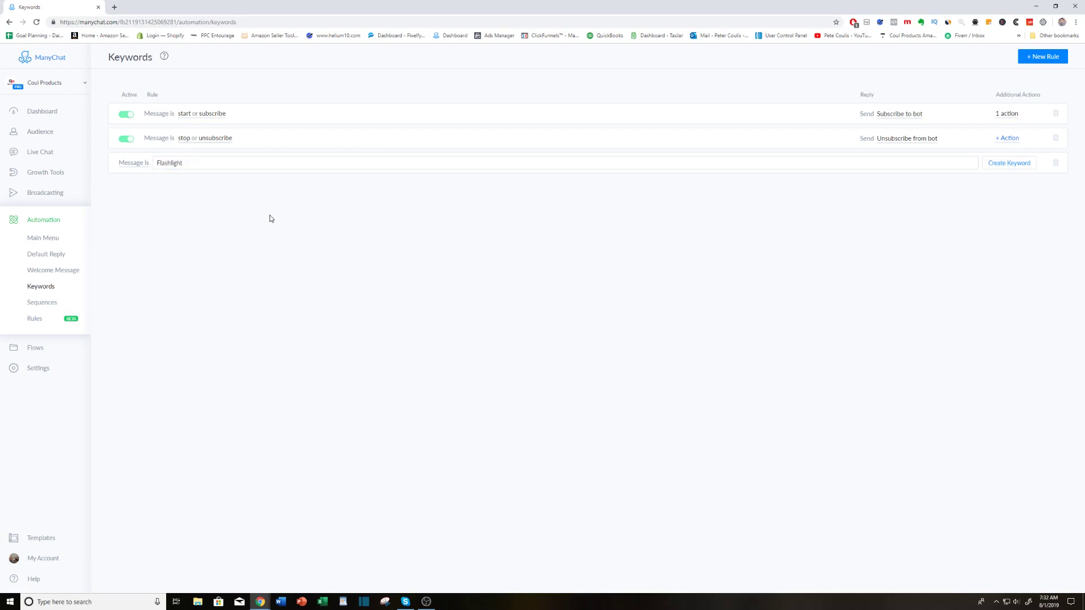
pyautogui.click(1009, 163)
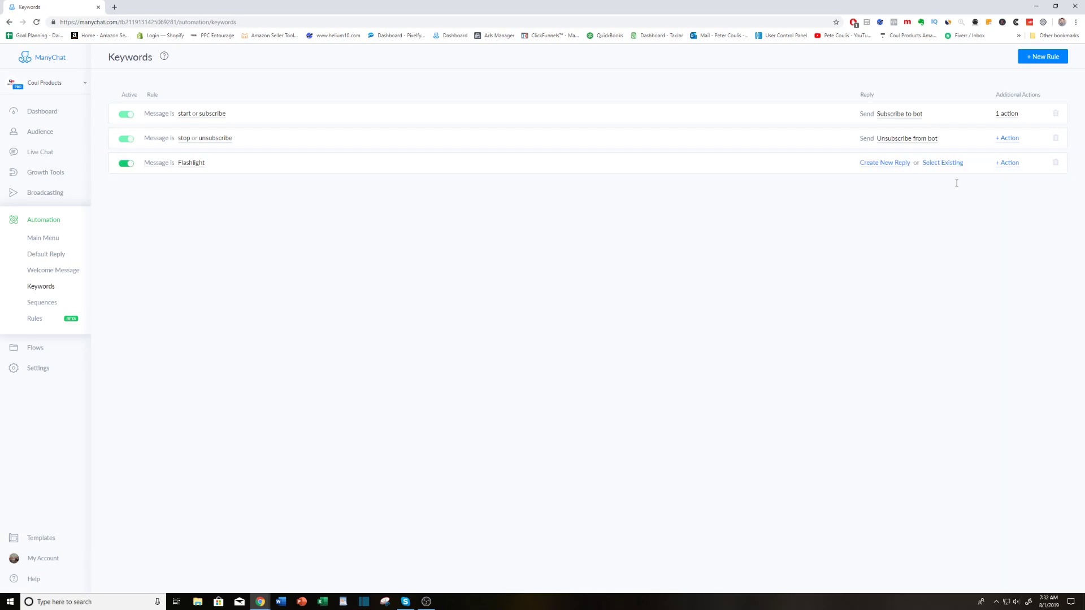
# Add the "Subscribe to bot" action to the Flashlight keyword rule.
pyautogui.click(1009, 164)
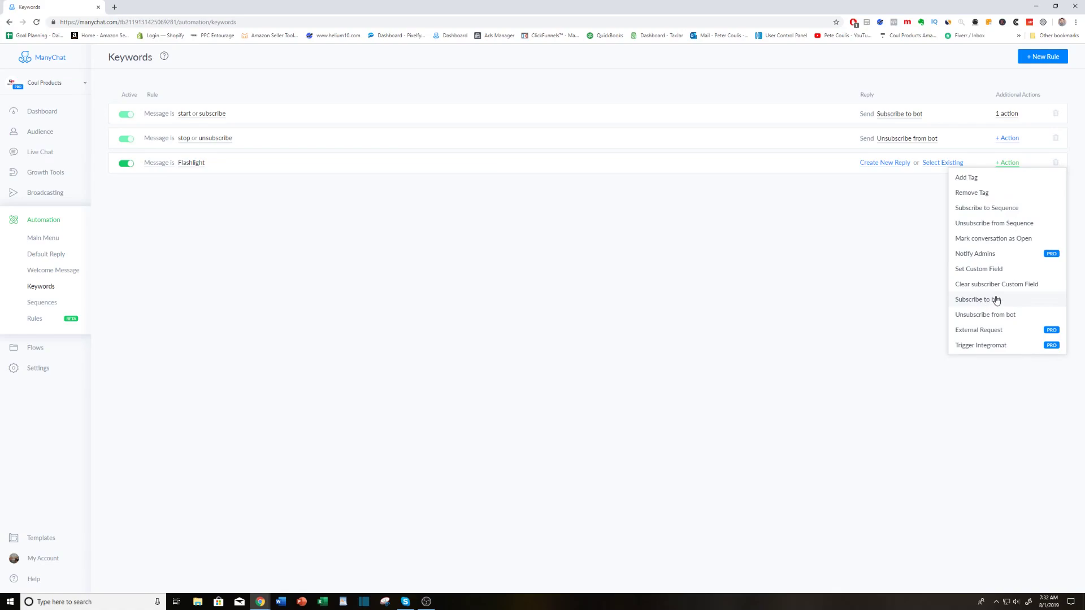
pyautogui.click(993, 300)
pyautogui.click(1007, 221)
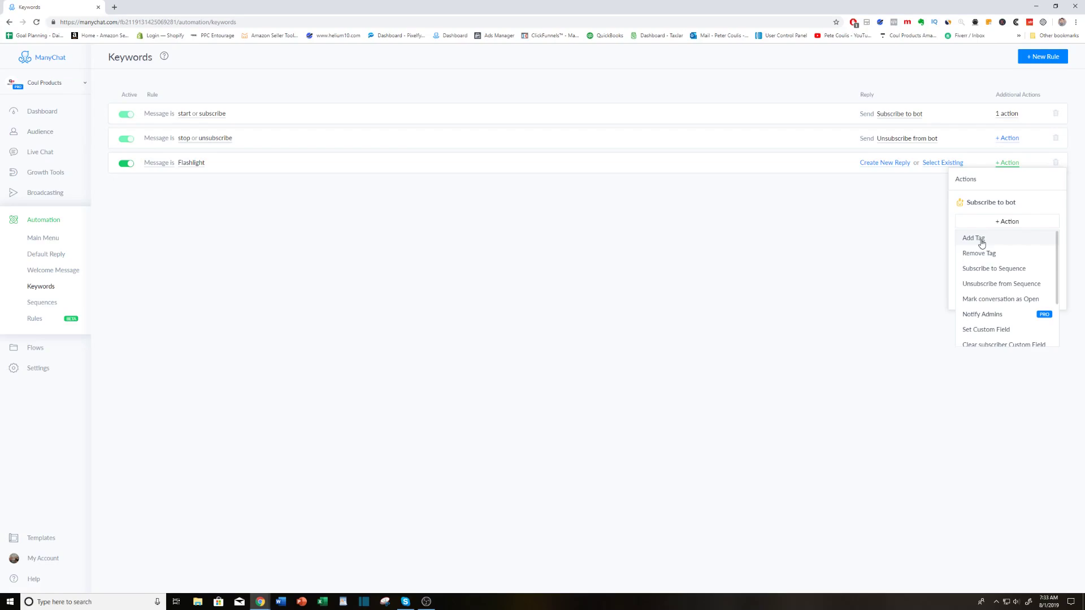
pyautogui.click(982, 243)
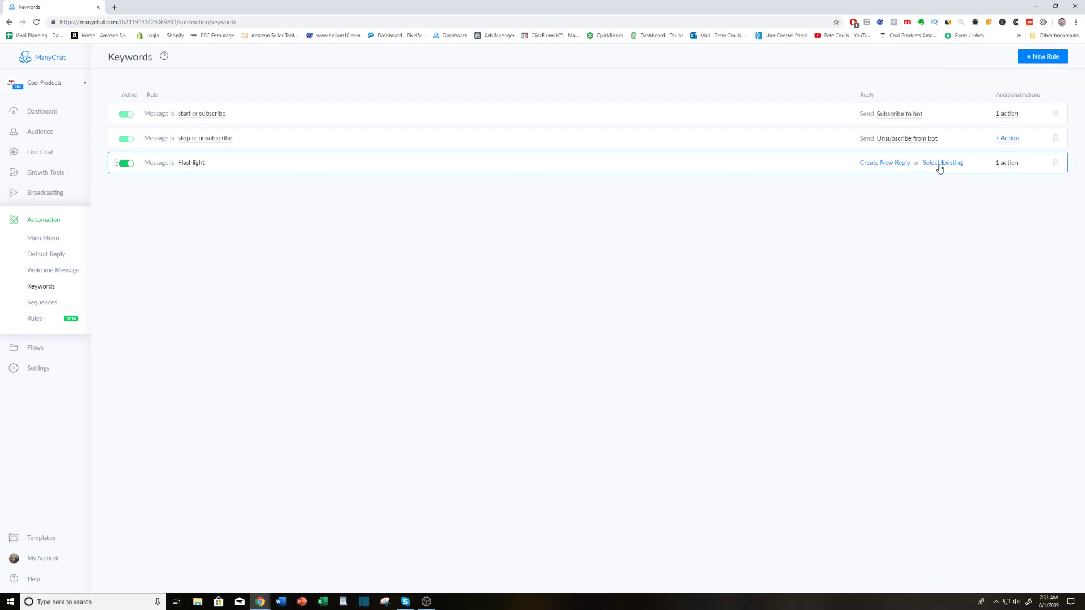
# Create a new reply for the Flashlight rule with the text "Hey thanks for showing interest in our brand new flashlight on Amazon!".
pyautogui.click(883, 164)
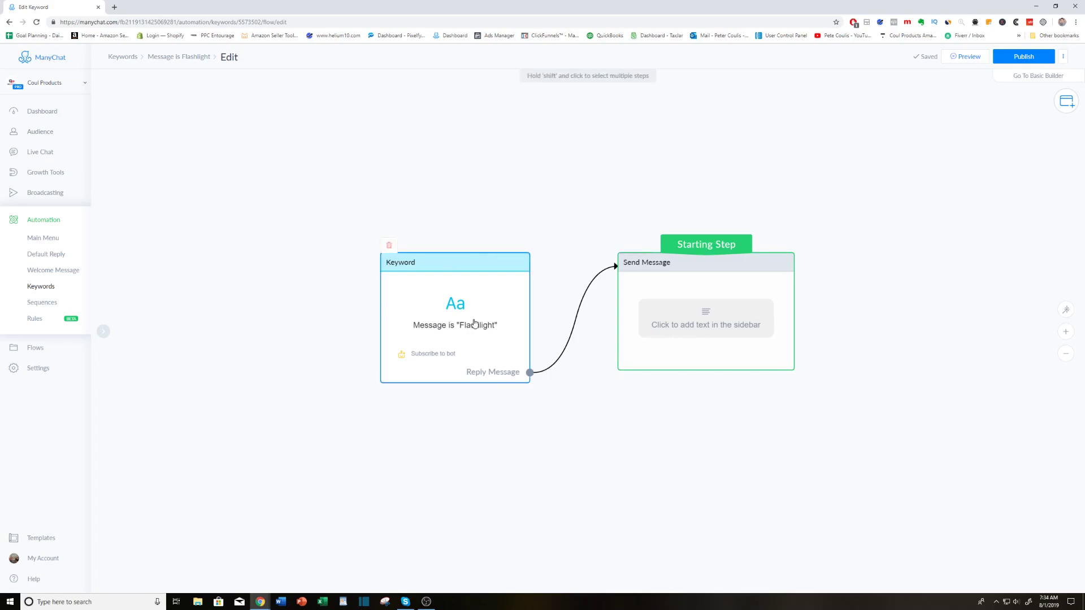
pyautogui.click(720, 325)
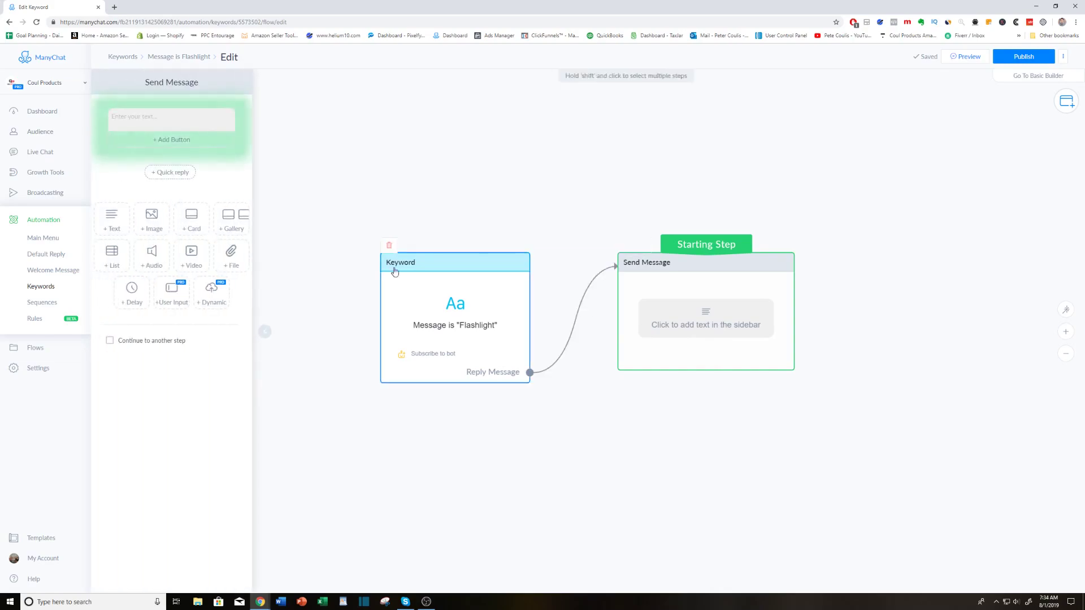
pyautogui.click(180, 118)
pyautogui.write('Hey thanks for showing interest in our brand new flashlight')
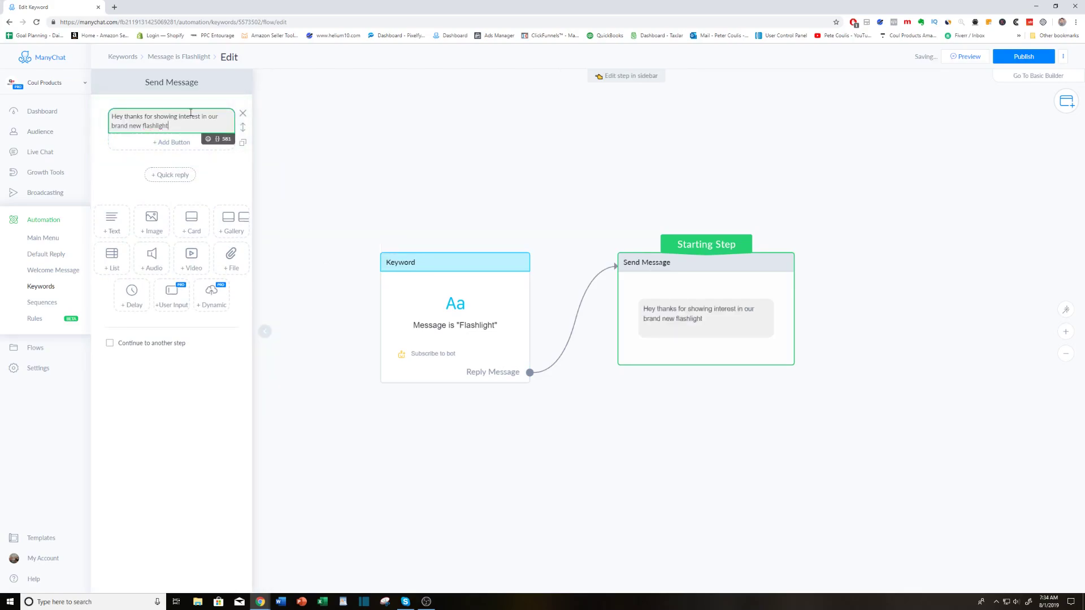
pyautogui.write('on Amazon!')
# Add a second text block to the reply message and start it with "We are running a 50% off summer sale.".
pyautogui.click(115, 221)
pyautogui.click(144, 174)
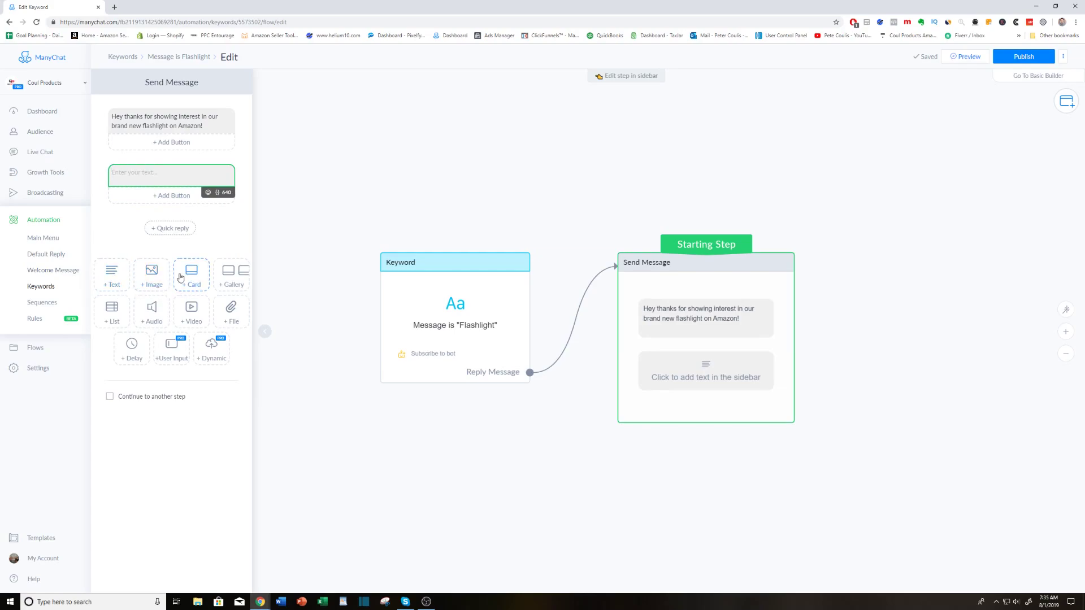
pyautogui.write('We are runn')
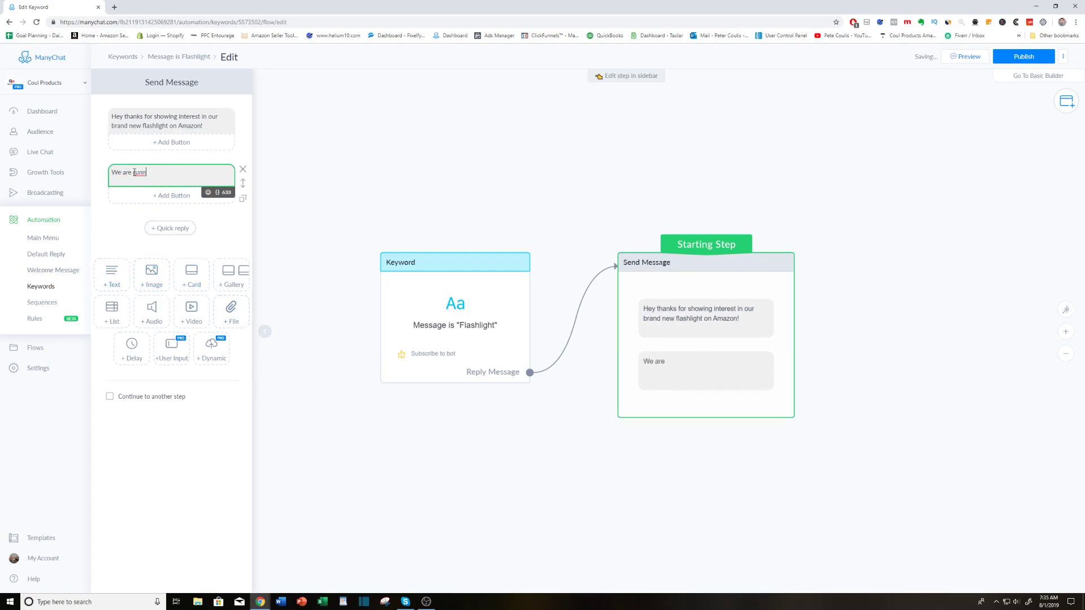
pyautogui.write('ing a 50')
pyautogui.write('% off')
pyautogui.write(' her')
pyautogui.press('BackSpace')
pyautogui.press('BackSpace')
pyautogui.press('BackSpace')
pyautogui.write('summer sale. In')
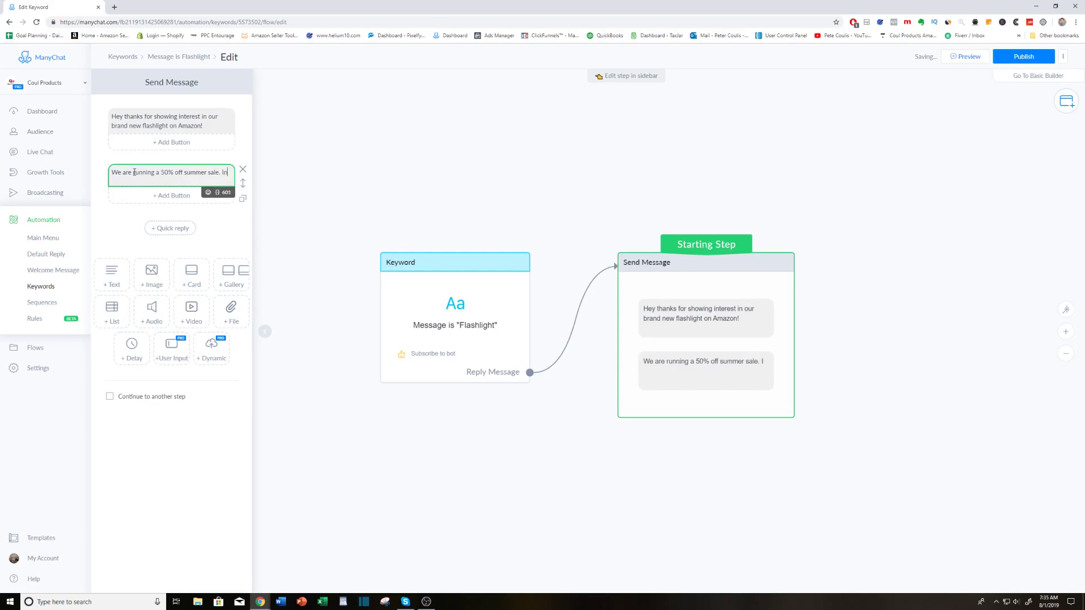
pyautogui.write(' order to c')
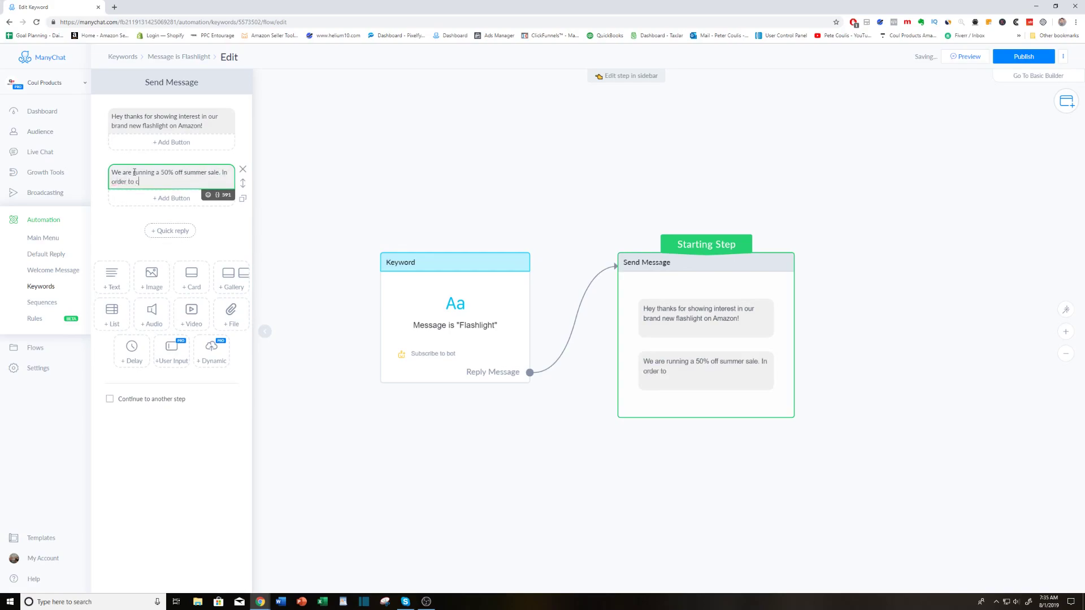
pyautogui.write('laim yours now, simply click the butto')
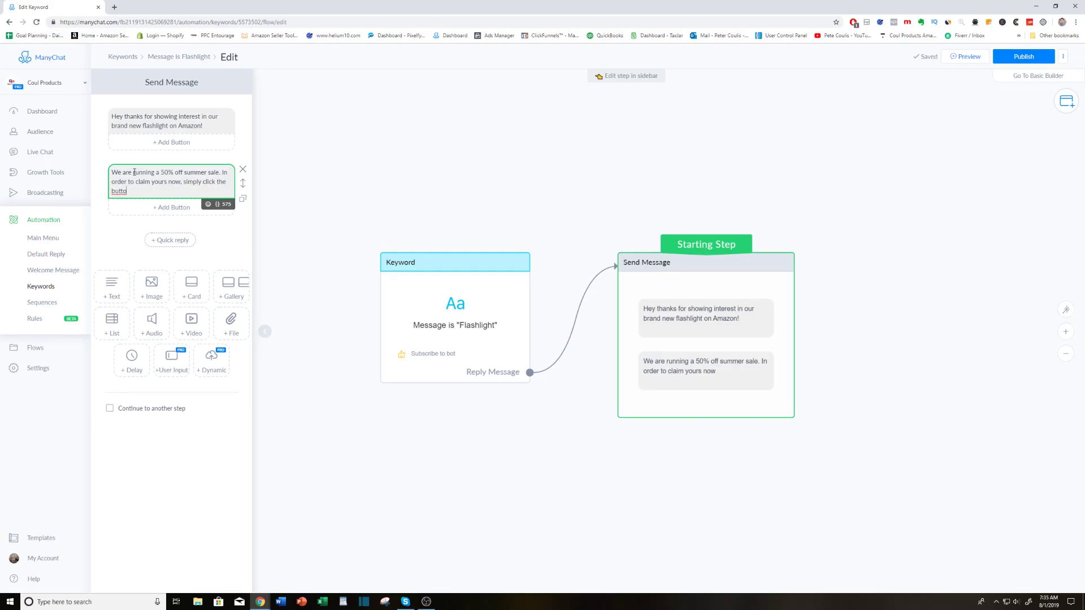
pyautogui.write('n below and ')
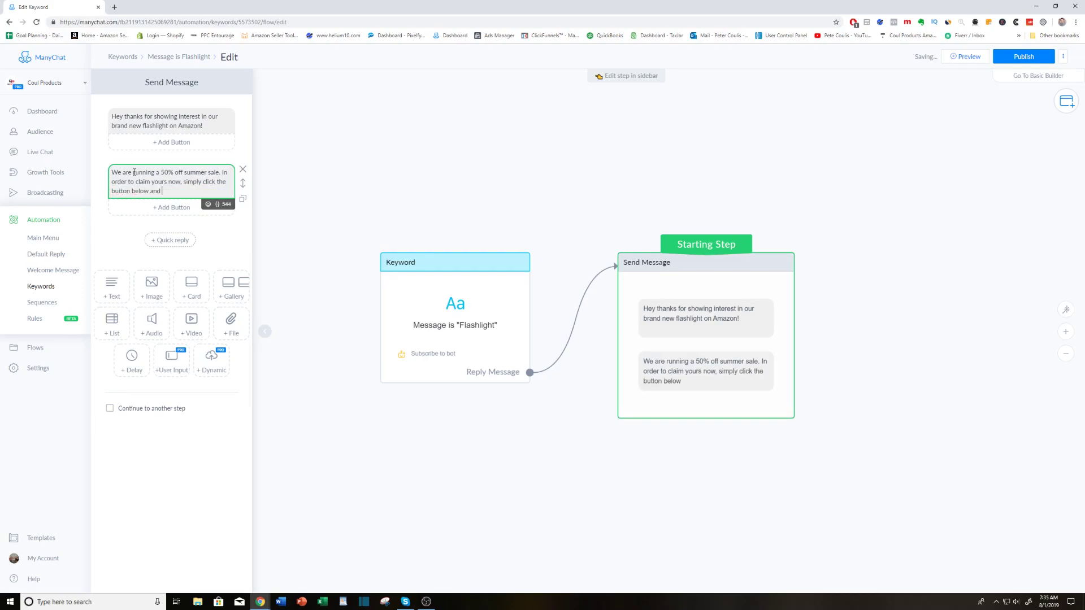
pyautogui.write("you'll be directed to a ")
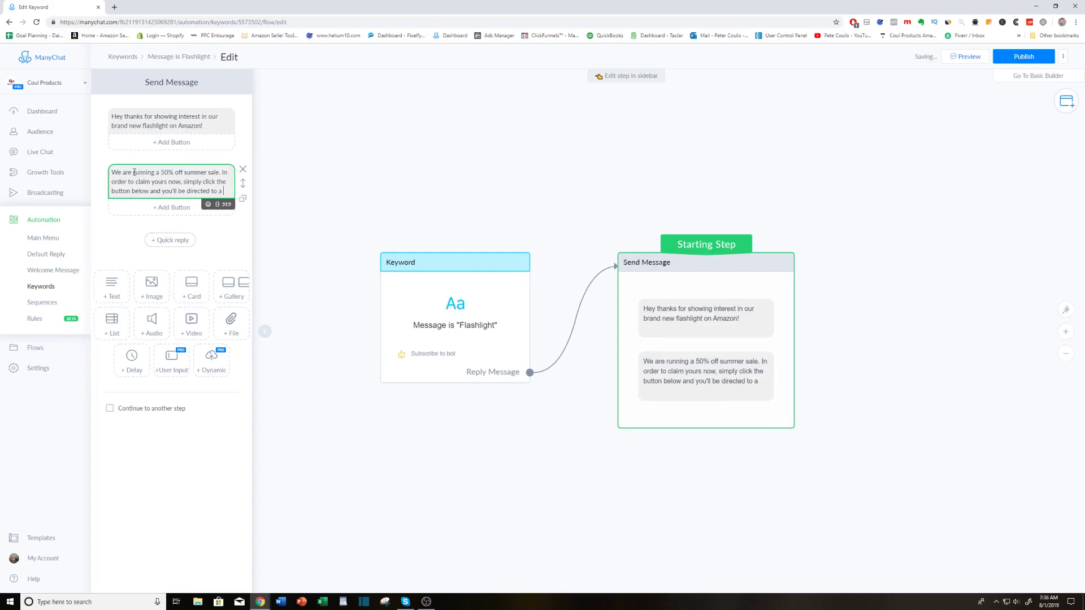
pyautogui.write('page')
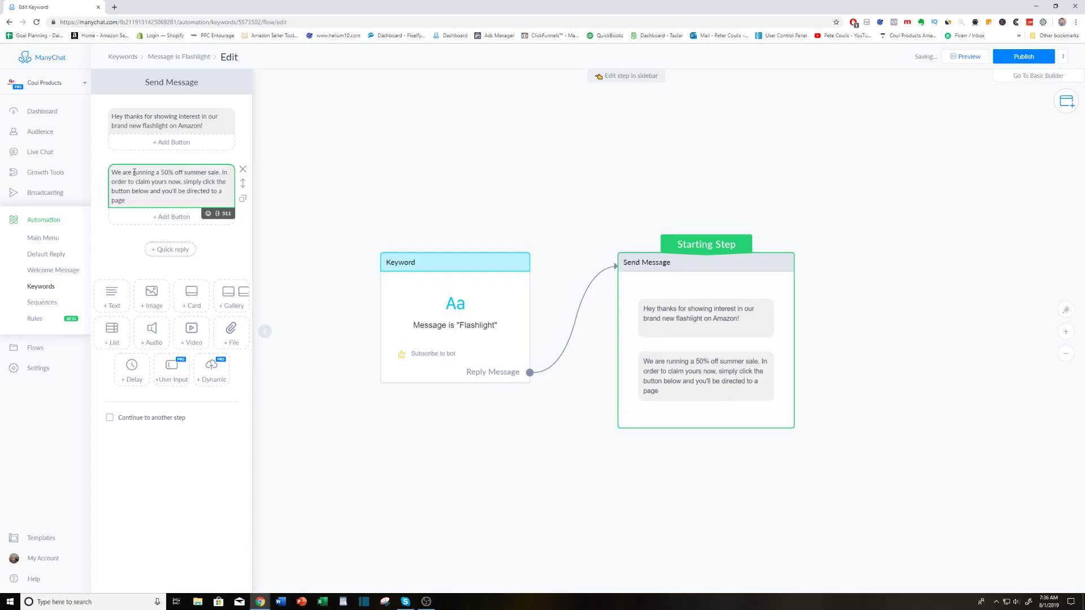
pyautogui.write(' which has your very own private co')
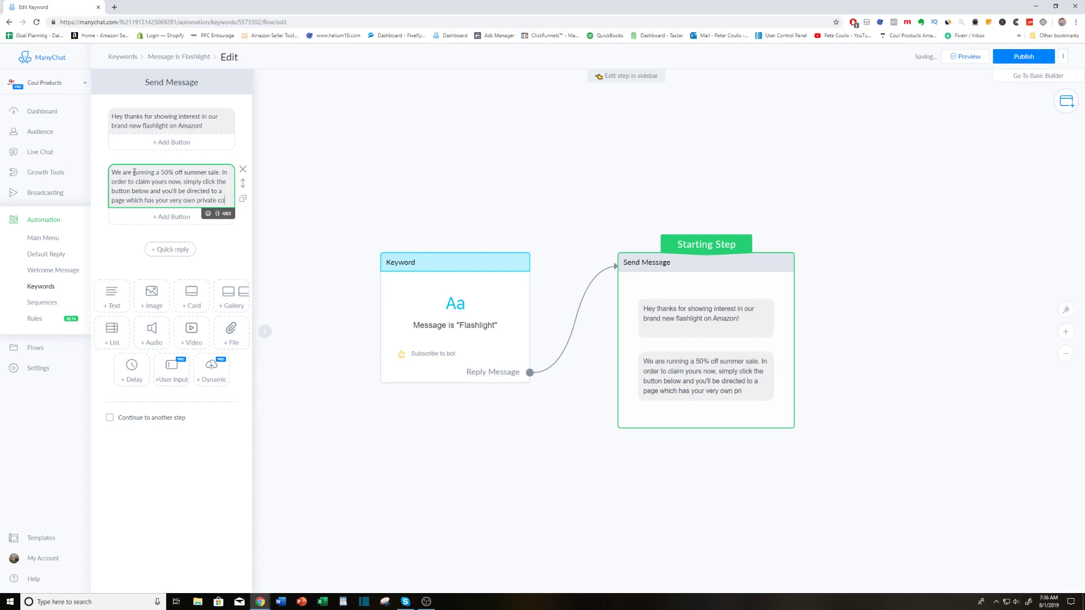
pyautogui.write('upon code')
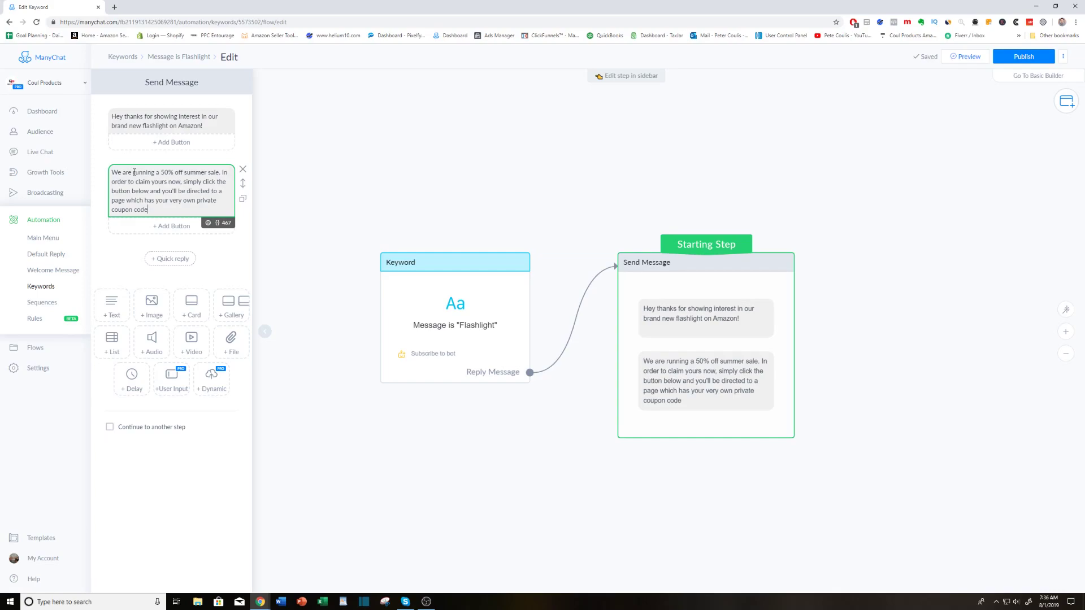
# Add a button under the second text block that opens the website yoursite.com.
pyautogui.click(133, 249)
pyautogui.click(191, 226)
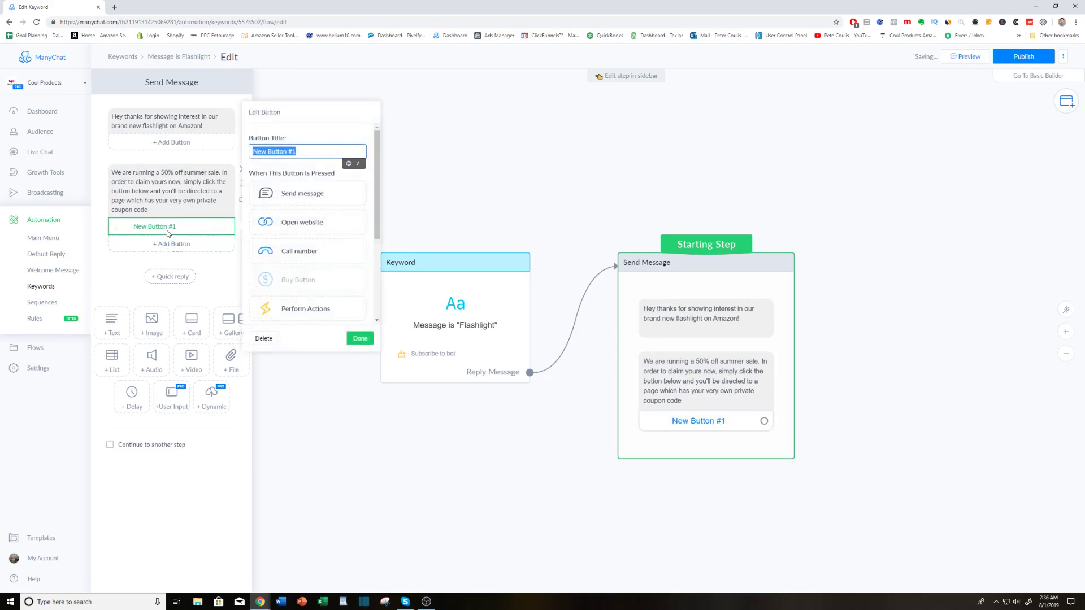
pyautogui.click(303, 230)
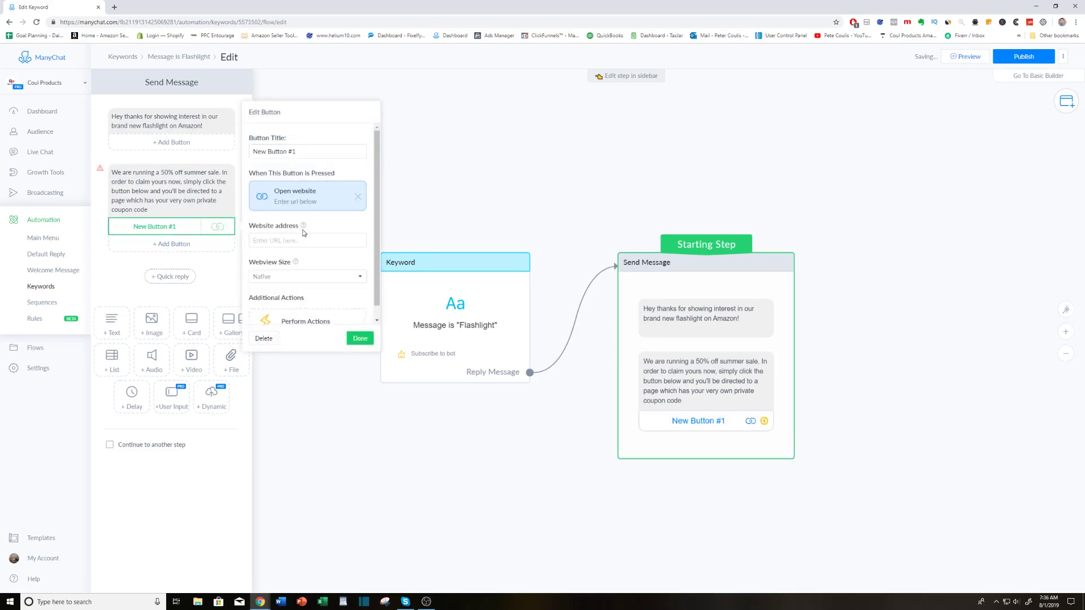
pyautogui.click(271, 238)
pyautogui.write('yoursite.com')
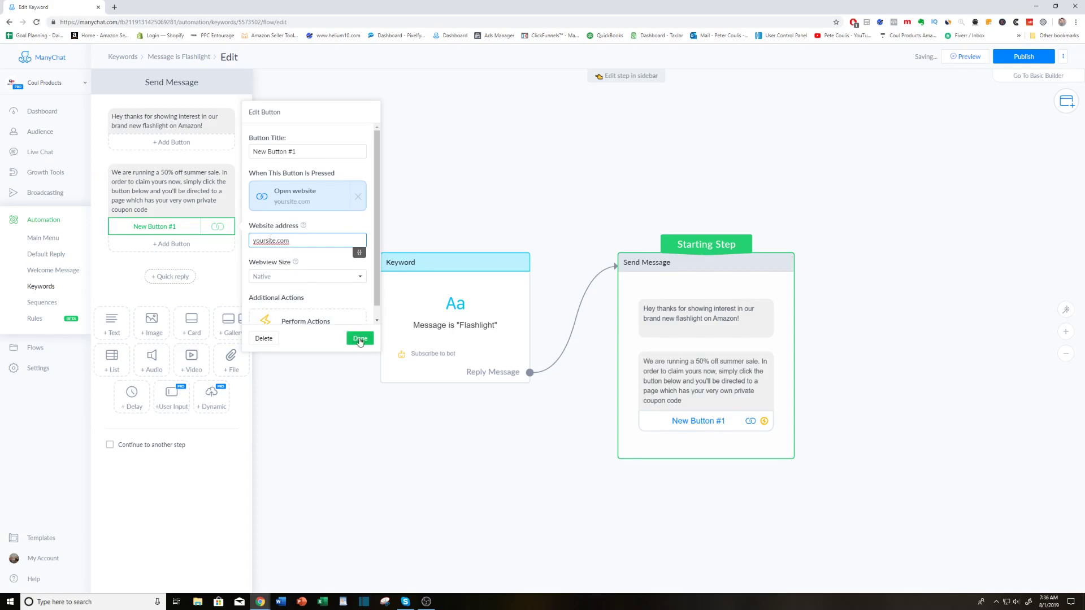
pyautogui.click(360, 340)
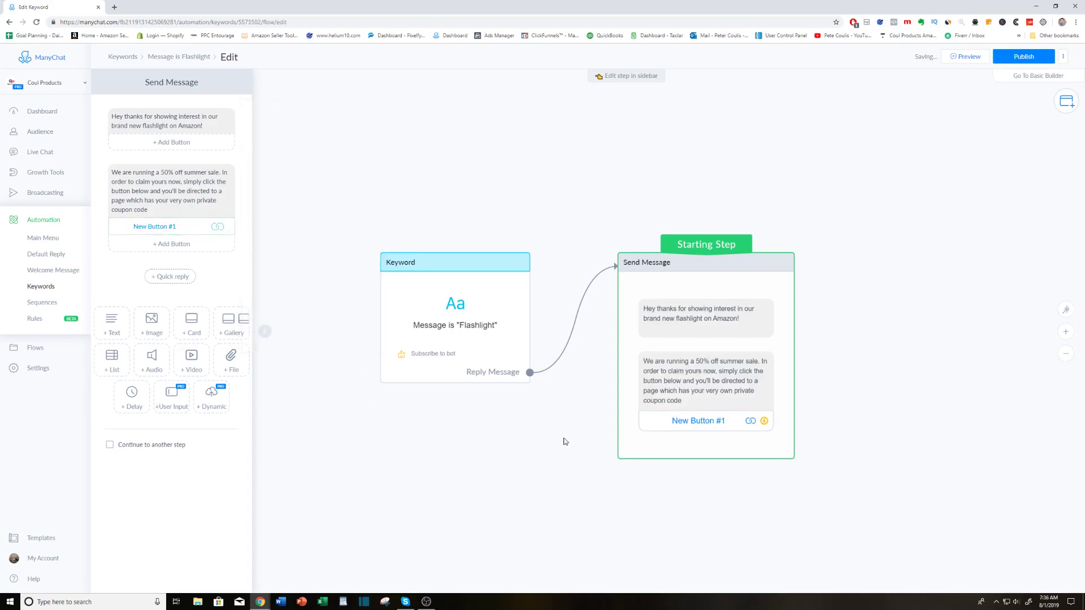
# Rename the website button under the second text block to "Claim Amazon Code >>".
pyautogui.click(161, 228)
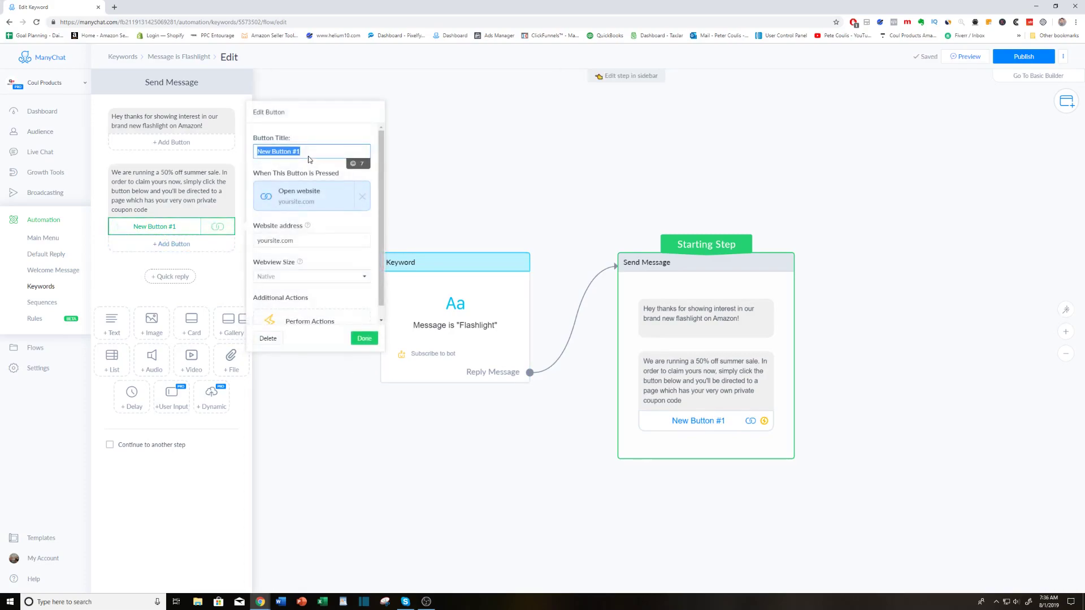
pyautogui.write('Claim')
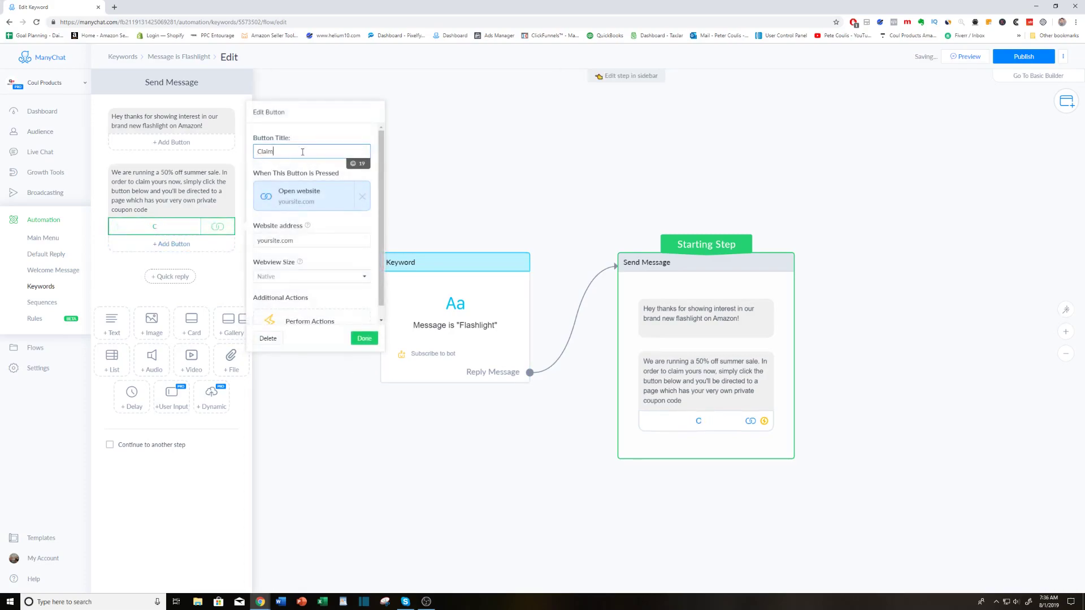
pyautogui.write(' Amazon Code >>')
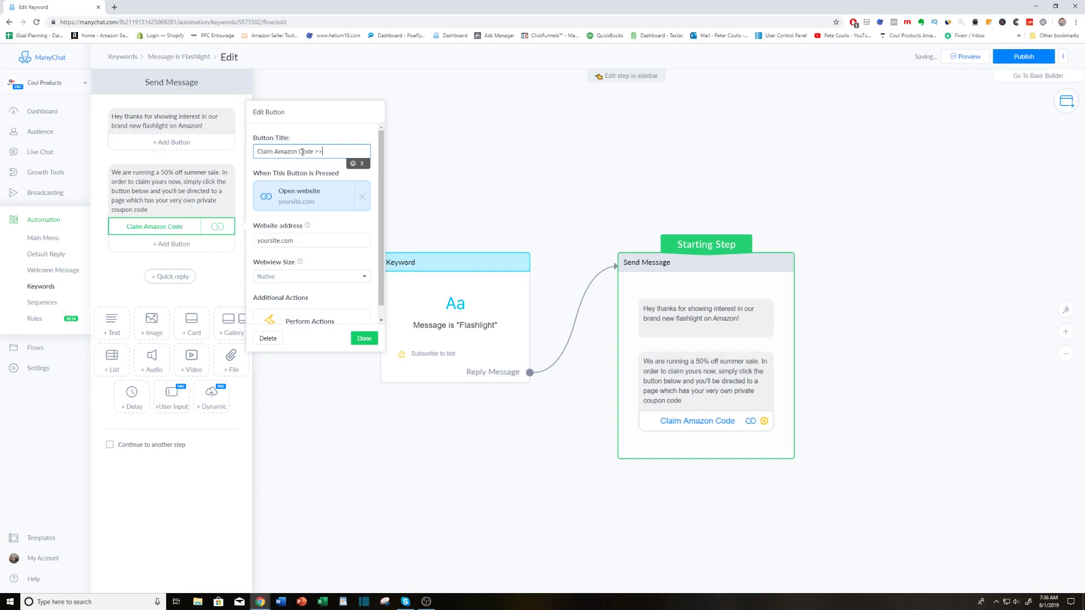
pyautogui.click(365, 339)
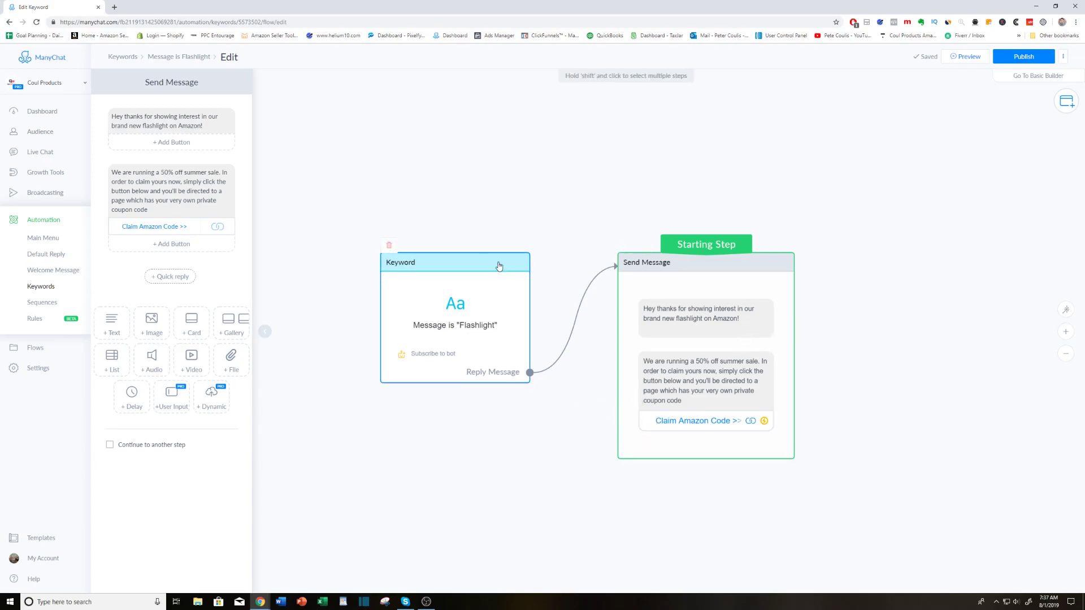
# Move the Keyword block slightly up and to the left on the flow canvas.
pyautogui.moveTo(499, 266); pyautogui.dragTo(491, 240)
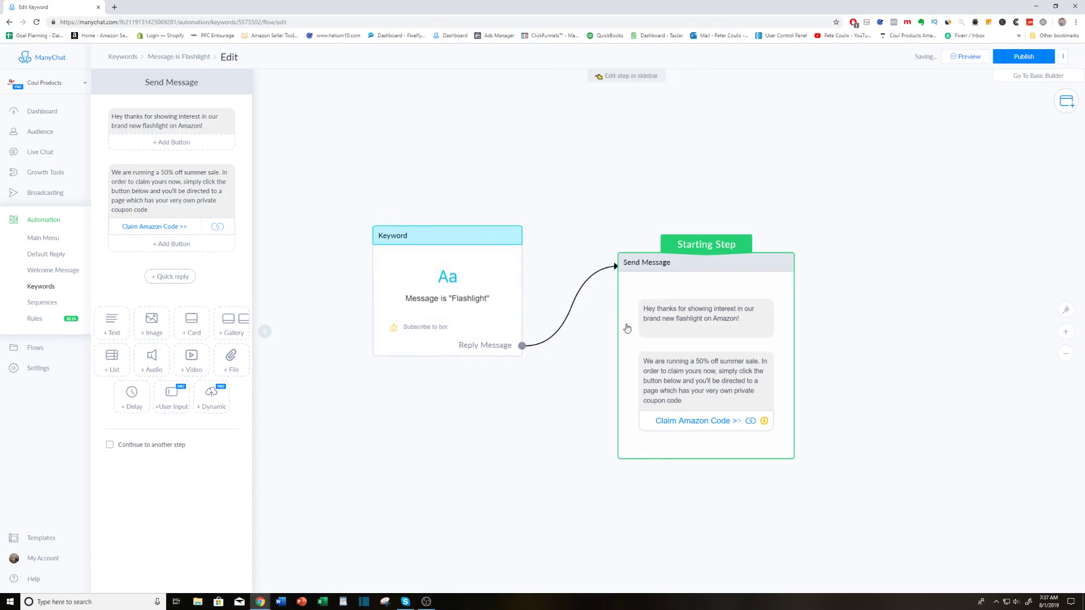